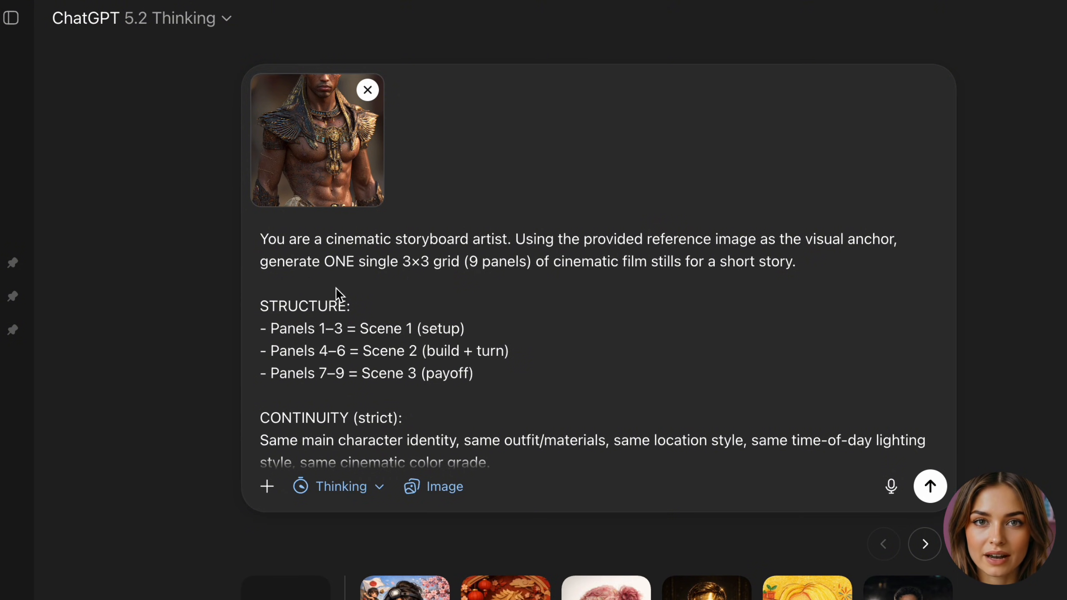
- Submit the cinematic 3×3 storyboard prompt with the attached warrior reference image and review the sent prompt
scroll(281, 278, down, 10)
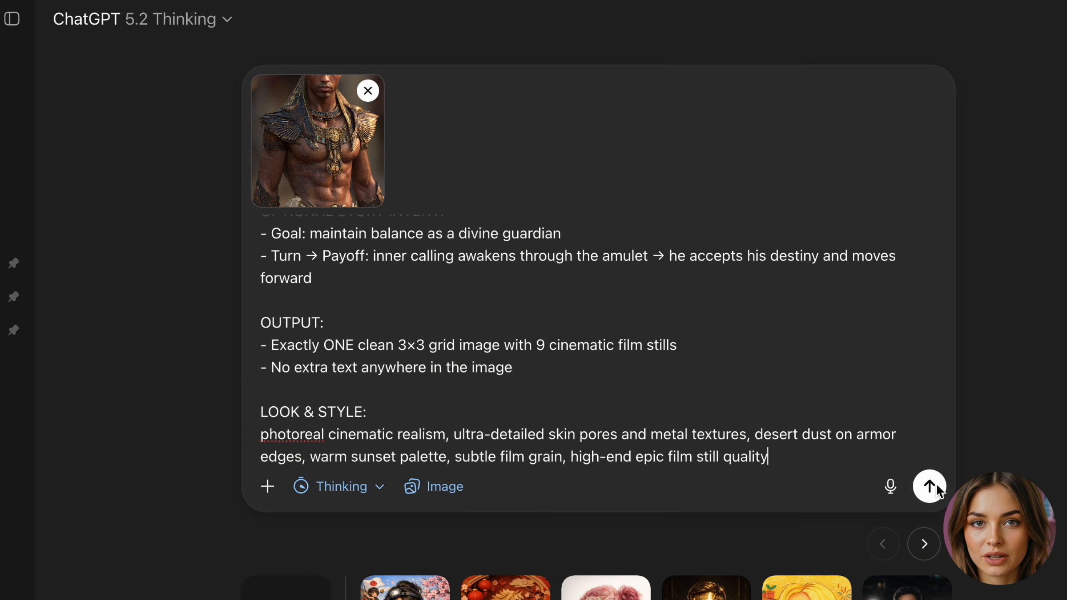
click(930, 487)
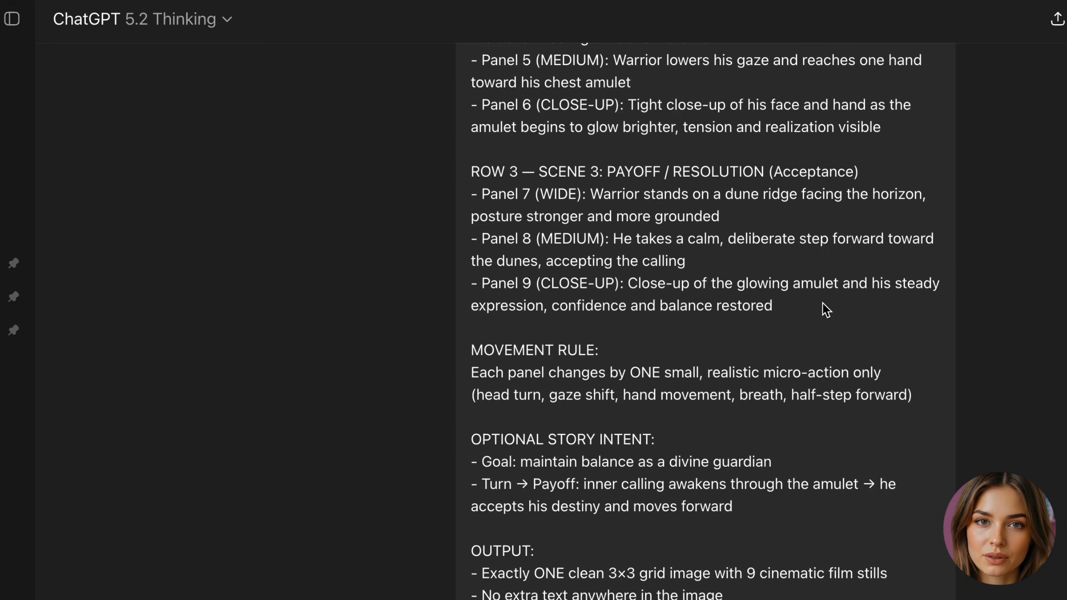
scroll(823, 305, up, 10)
scroll(823, 303, up, 10)
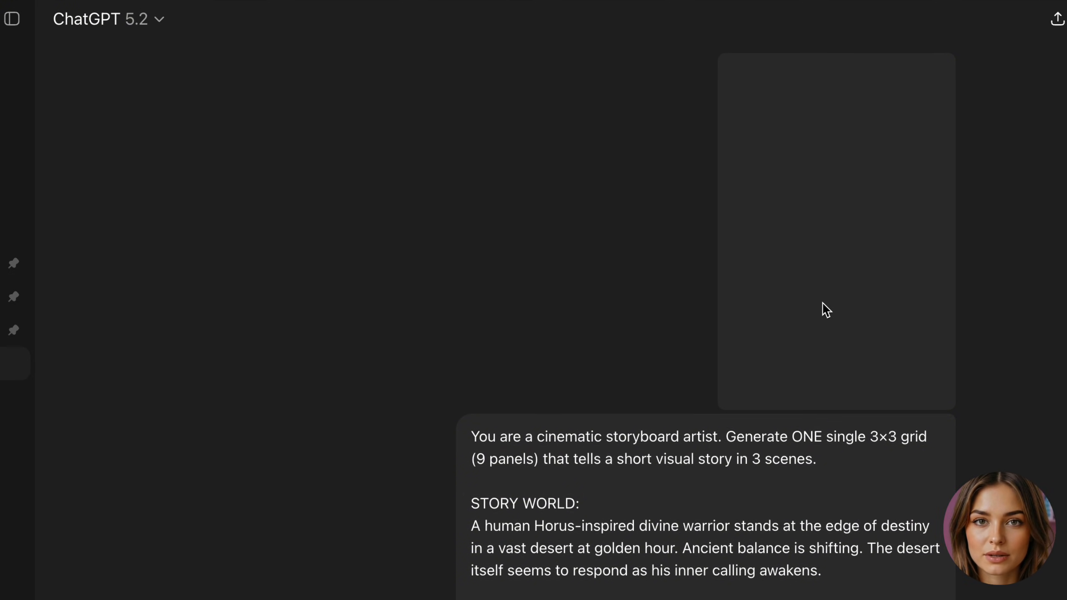
scroll(825, 310, down, 15)
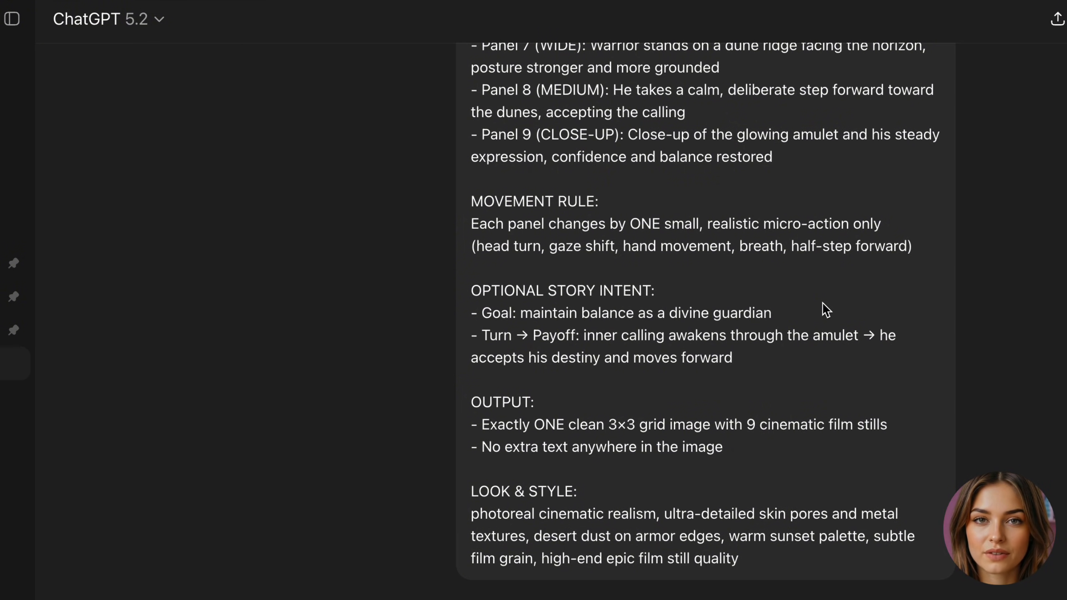
scroll(618, 231, down, 10)
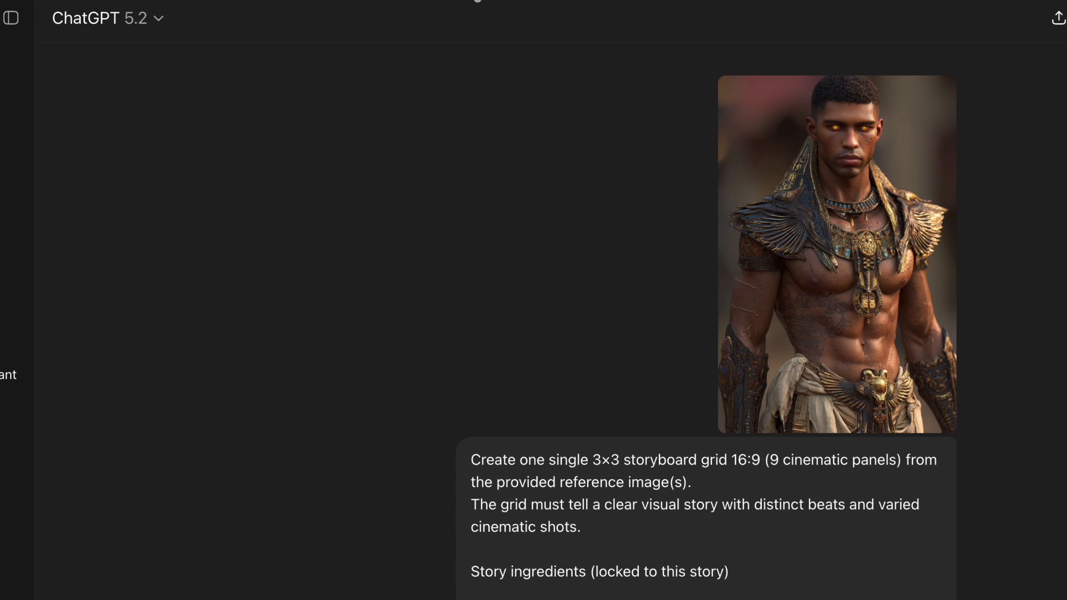
- Review the warrior-to-bird storyboard prompt down to its resulting image grid and open the grid image
scroll(705, 319, down, 20)
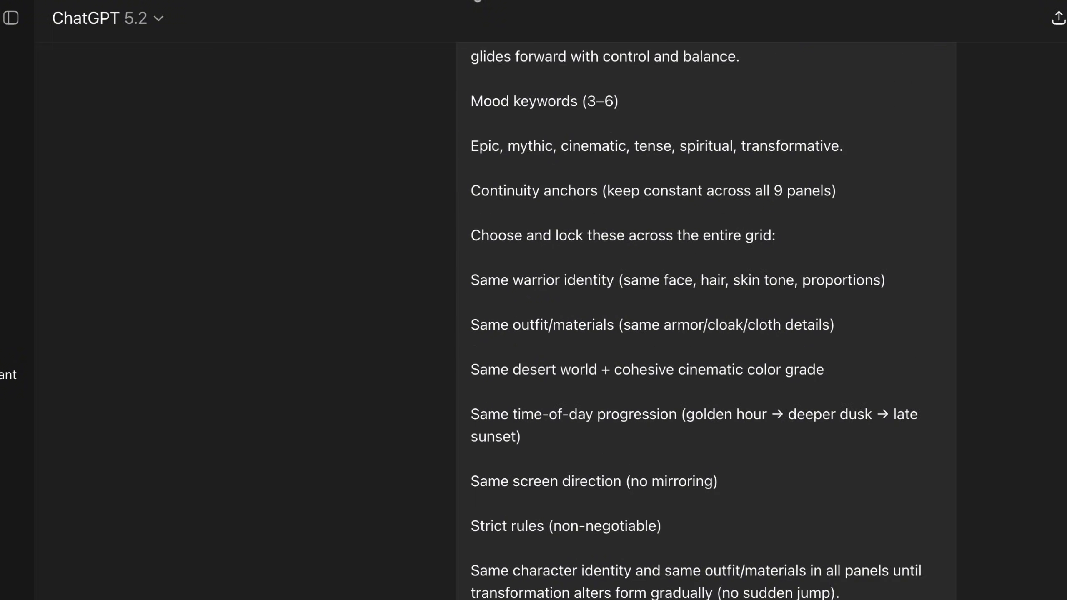
scroll(705, 319, down, 20)
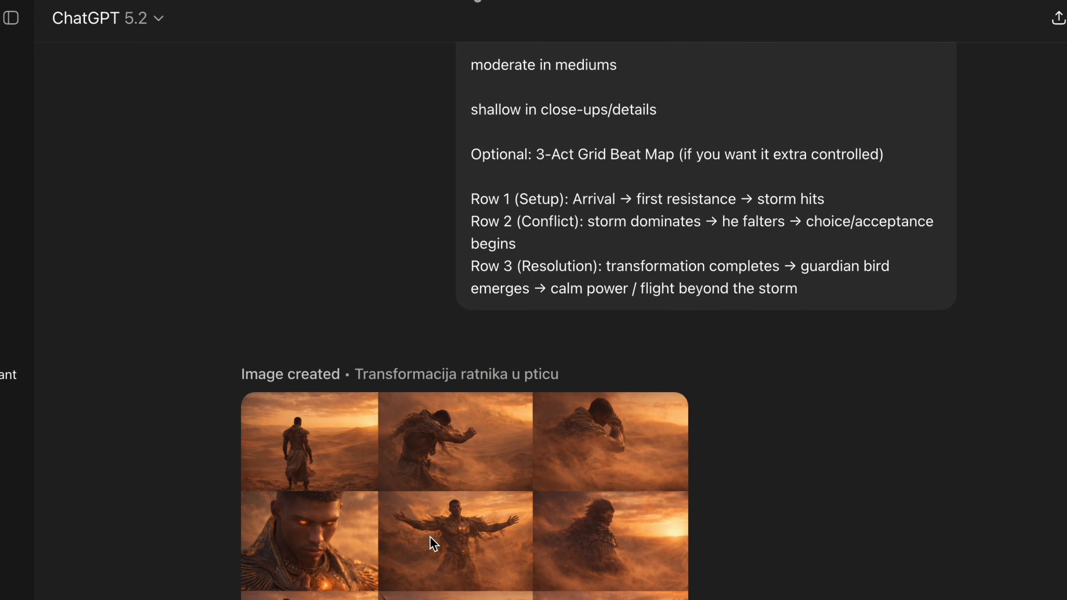
click(430, 536)
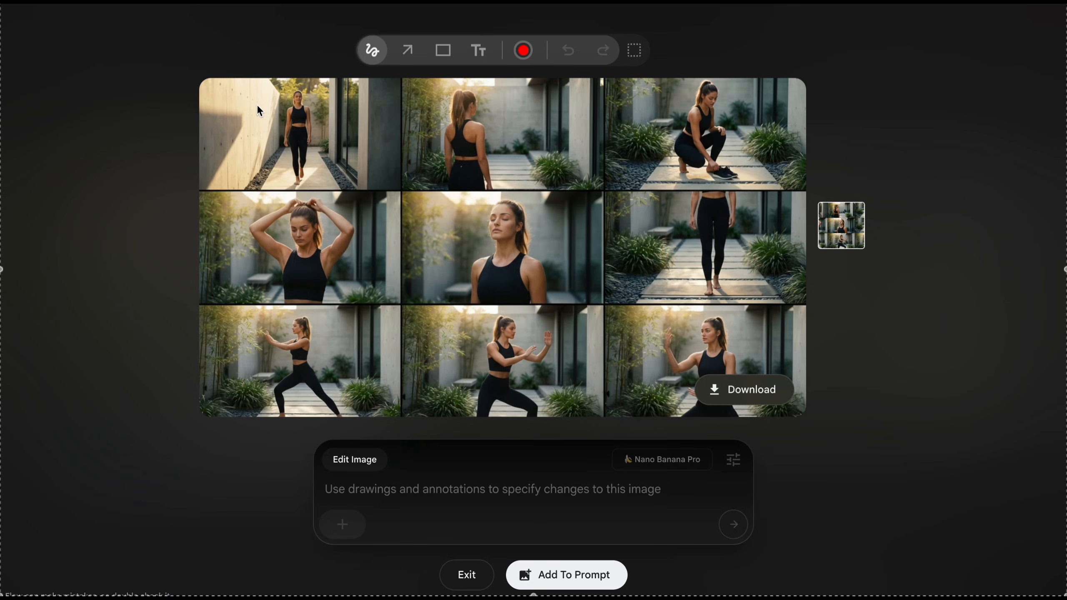
- In Flow, mark the yoga grid's first panel with a rectangle and enter a prompt to crop it into a standalone image without changing anything
click(445, 61)
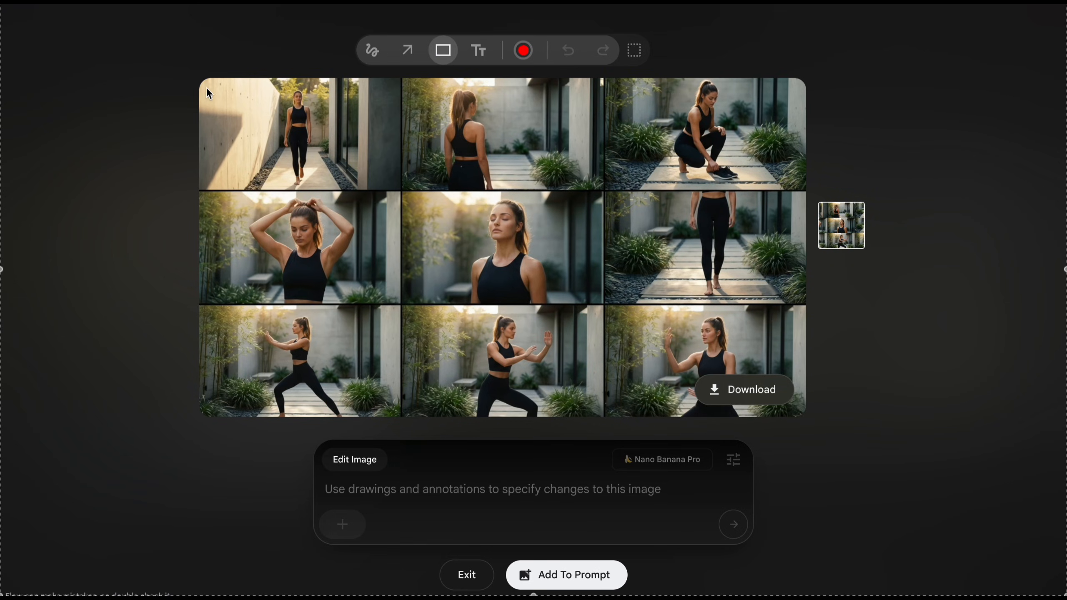
mouse_move(201, 80)
mouse_down()
mouse_move(212, 104)
mouse_move(403, 193)
mouse_up()
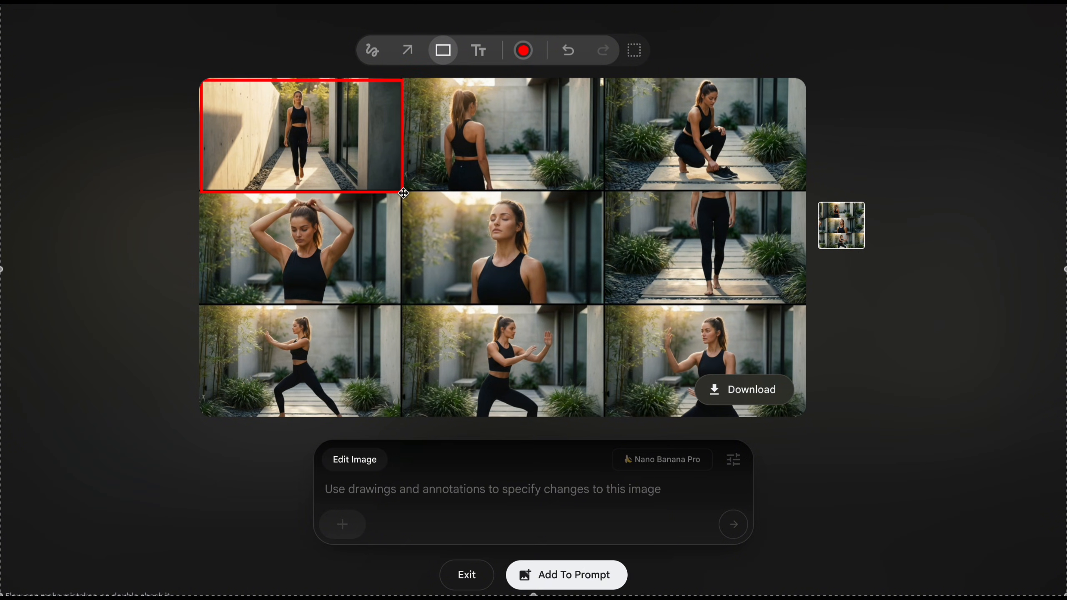
text(Take selected image and create me a standalone image, do not change anything, just crop it form the gird.)
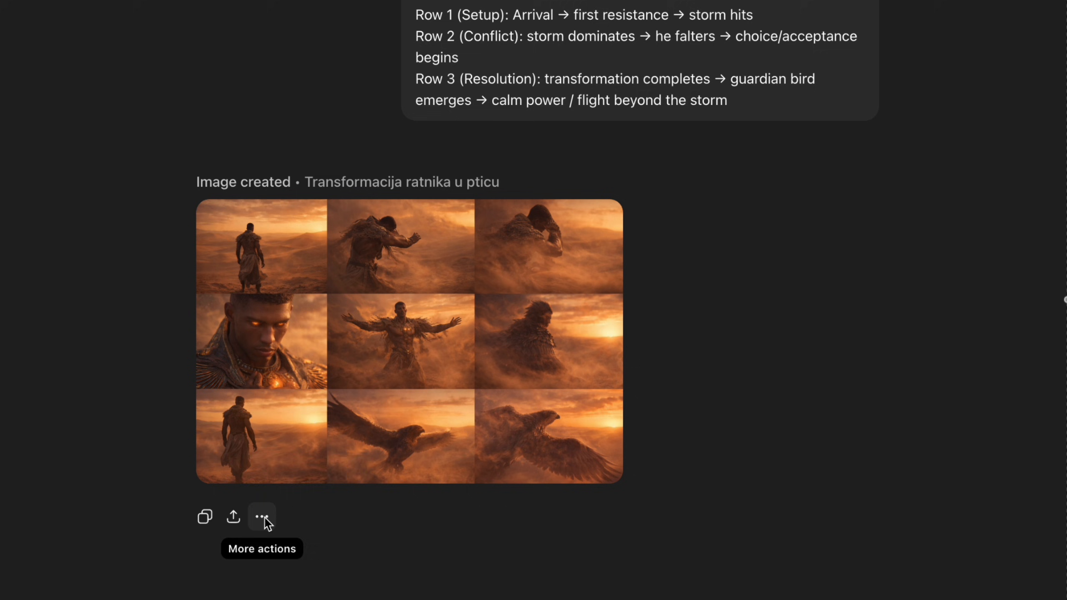
- In ChatGPT, view the additional actions for the generated warrior grid and open the grid image
click(262, 517)
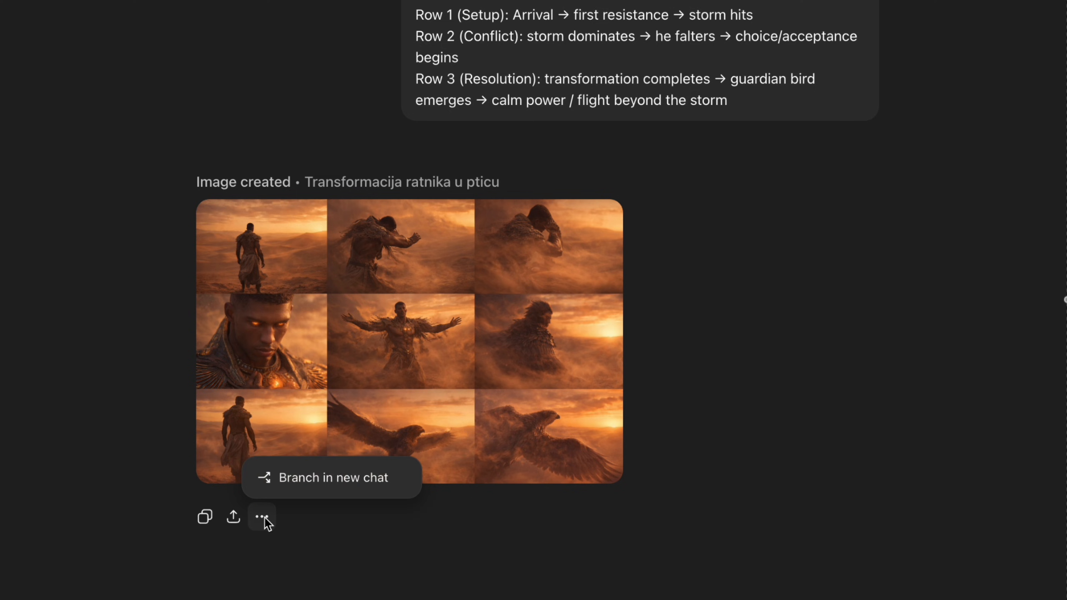
click(424, 369)
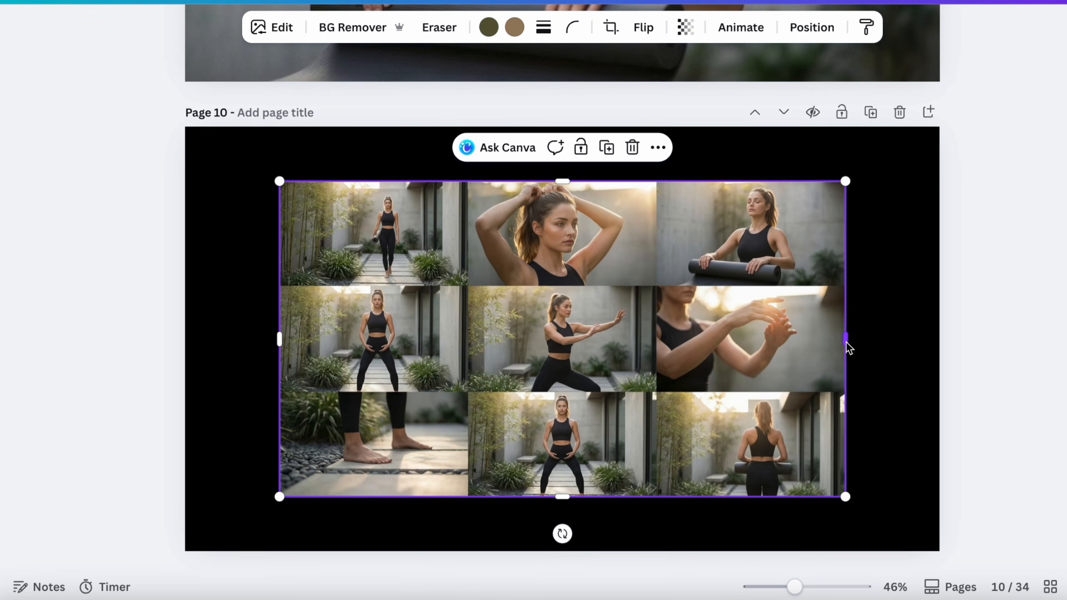
- In Canva, crop the yoga grid on page 10 to its first panel, about 492 by 278, and enlarge it across the page
drag(845, 348, 462, 368)
drag(370, 500, 365, 282)
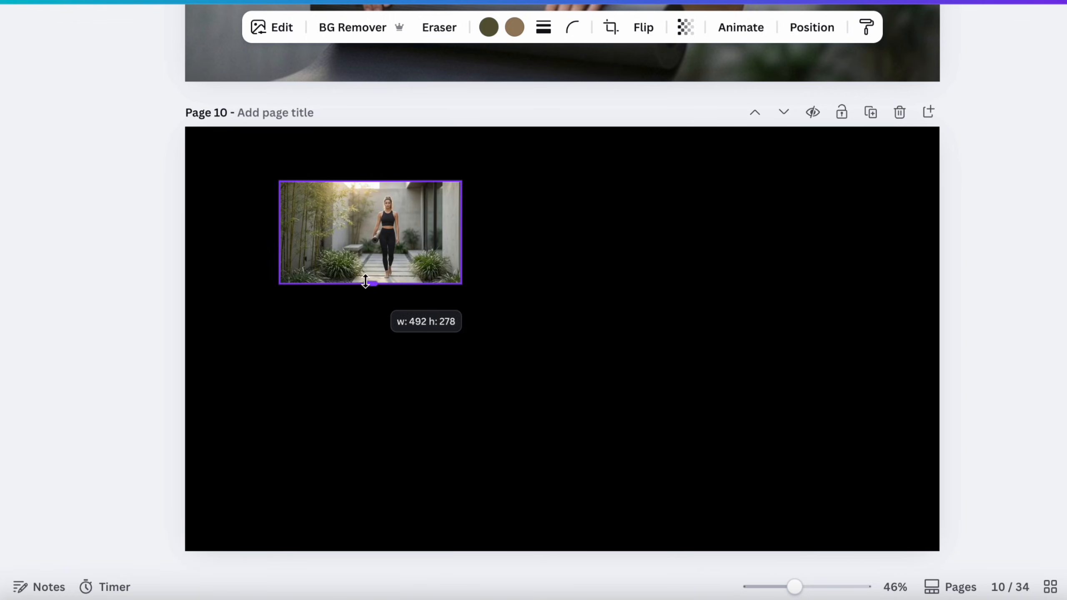
drag(353, 237, 950, 537)
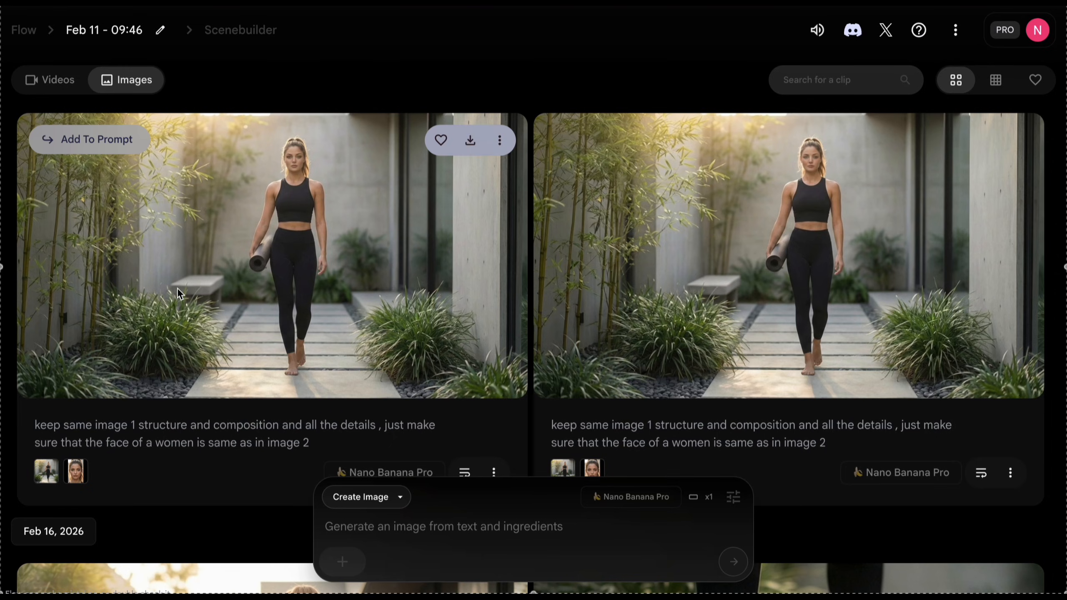
mouse_move(46, 477)
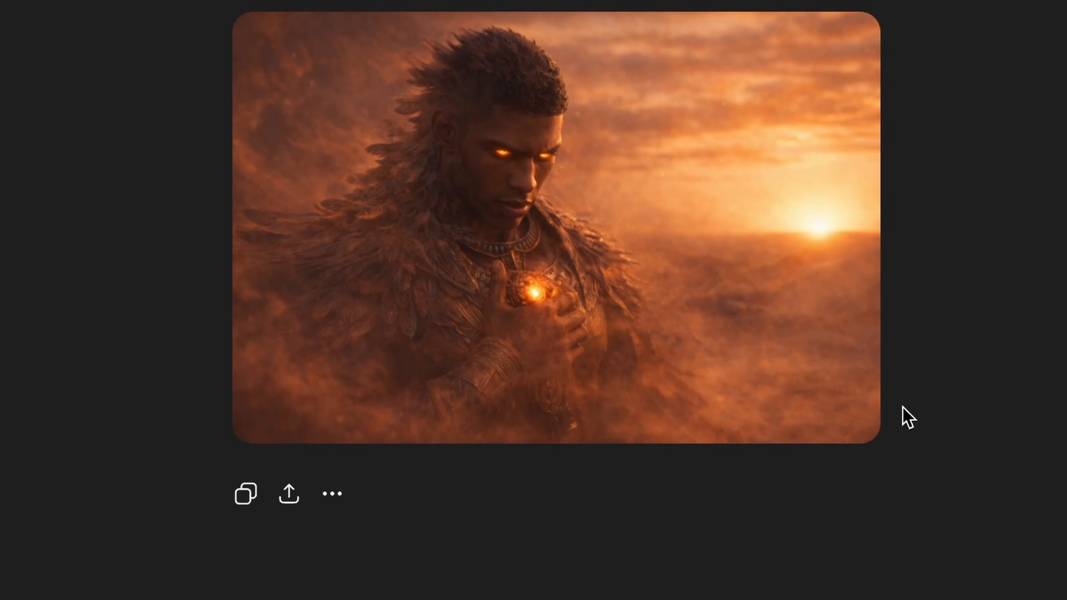
mouse_move(790, 322)
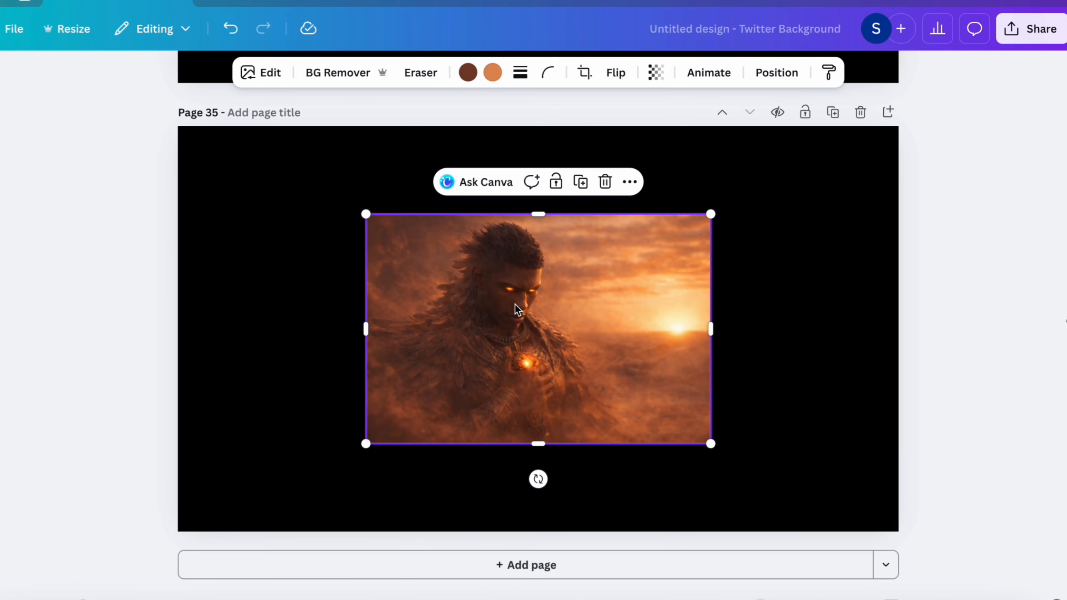
- In Canva, enlarge the warrior image to fill page 35 and upscale it at 8x with Image Upscaler
drag(515, 303, 326, 214)
drag(523, 347, 945, 530)
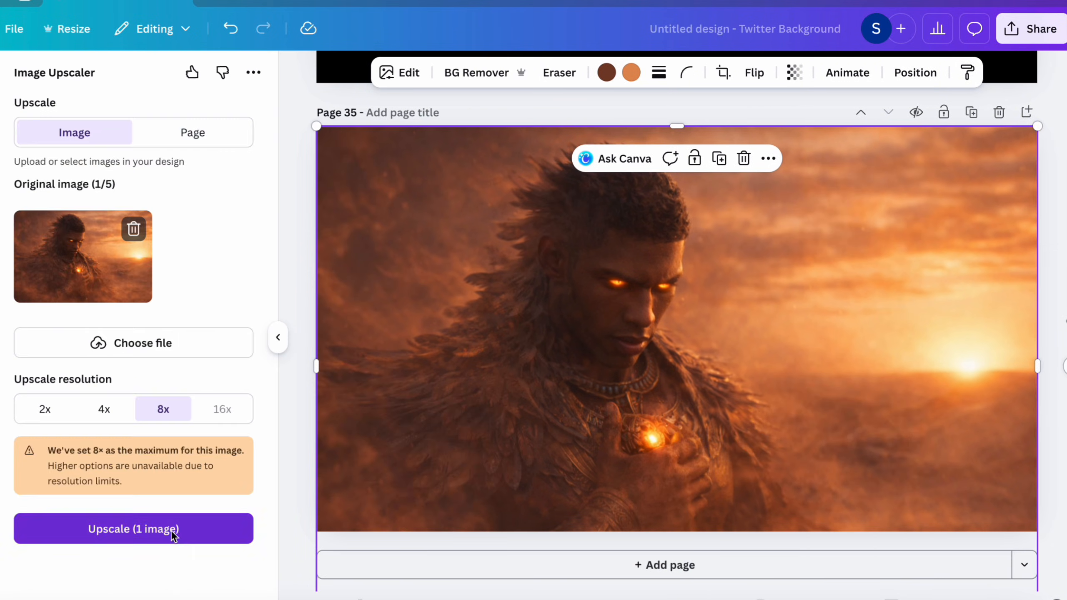
click(168, 530)
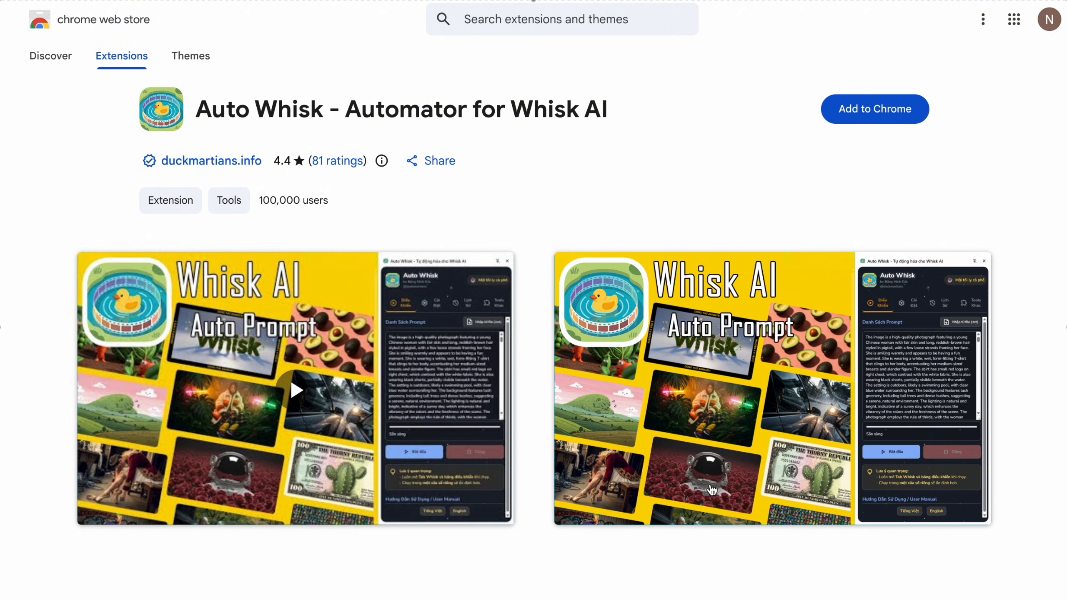
- Add the Auto Whisk extension to Chrome and open its Version 7.6.0 (API) mode in Whisk
click(877, 108)
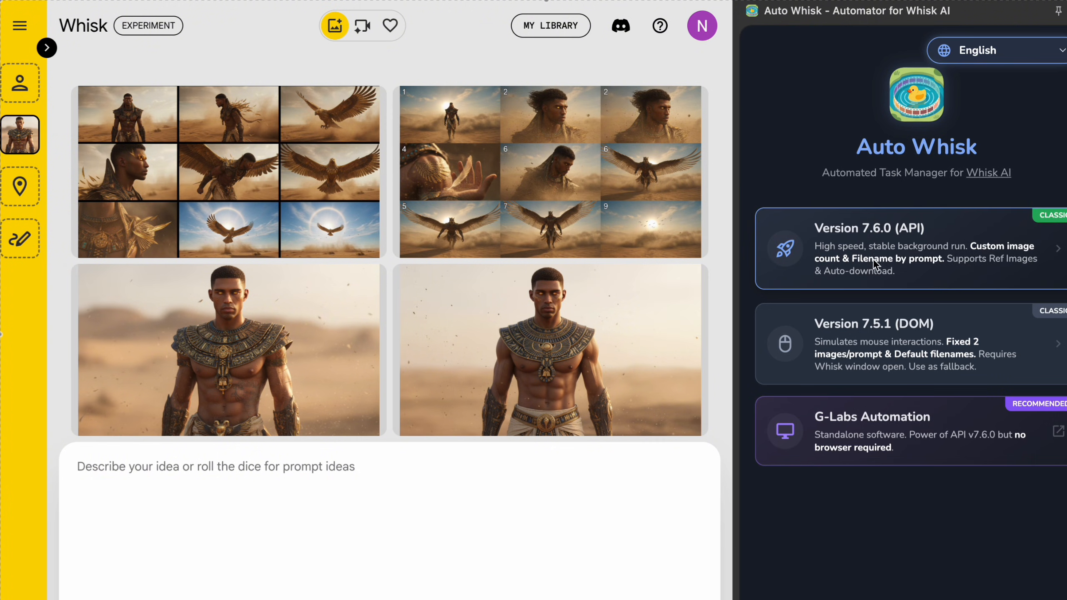
click(884, 248)
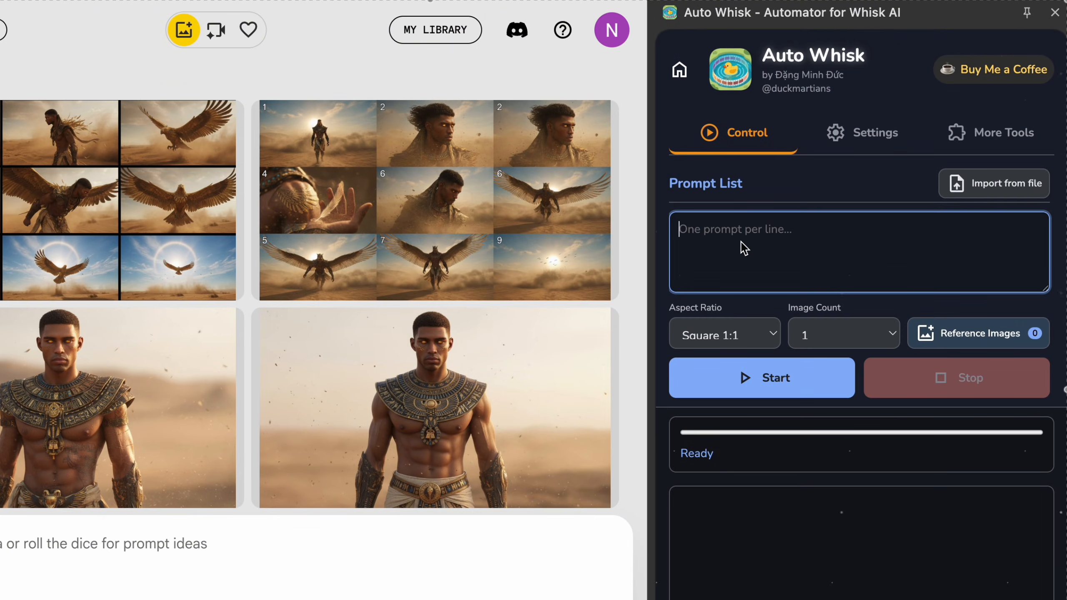
- Paste the copied scene prompts for the warrior and falcon story into the prompt list and check them from the beginning
key(ctrl+v)
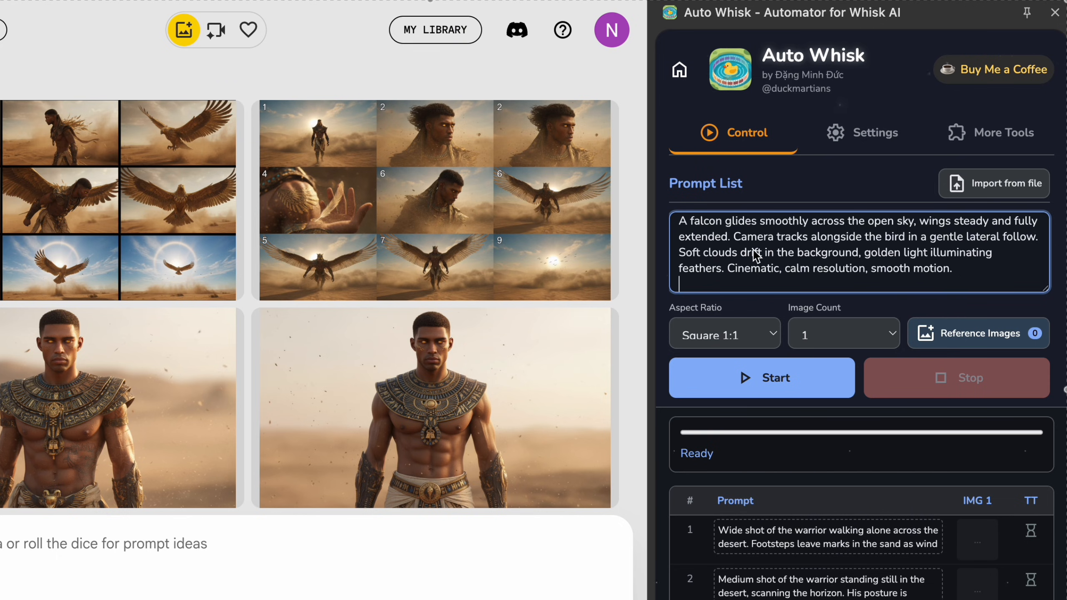
scroll(753, 255, down, 1)
scroll(753, 255, up, 15)
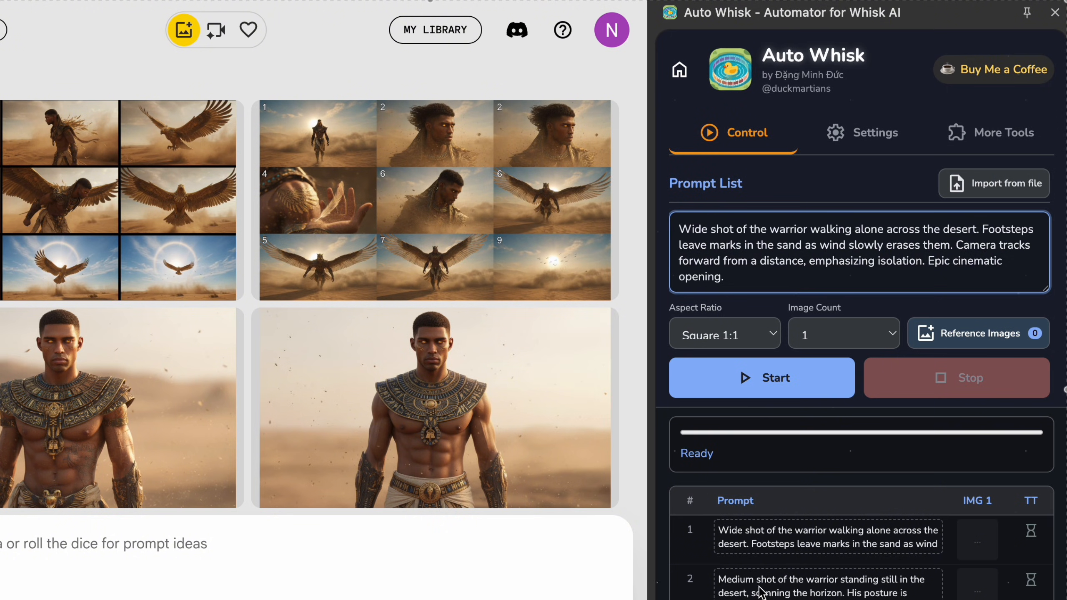
scroll(769, 509, up, 3)
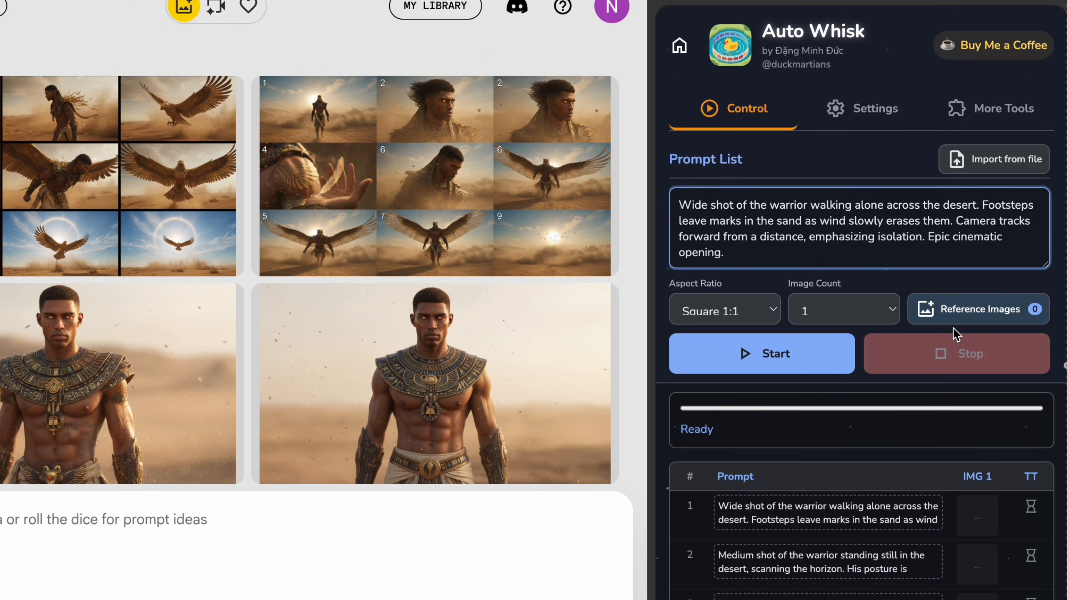
- Add the warrior picture as the first Subject reference image and finish the reference setup
click(996, 313)
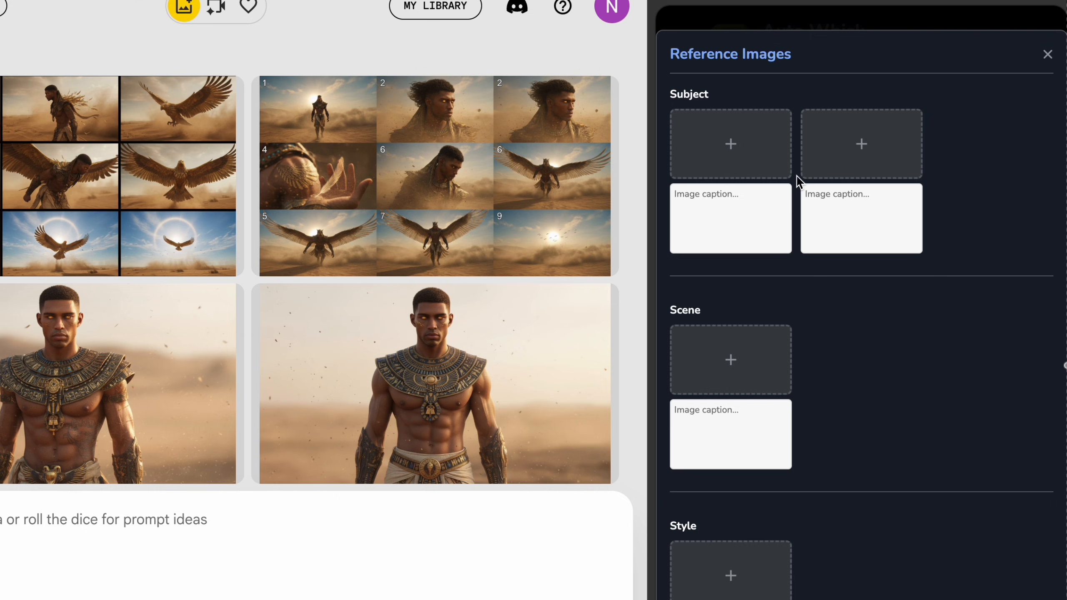
click(755, 146)
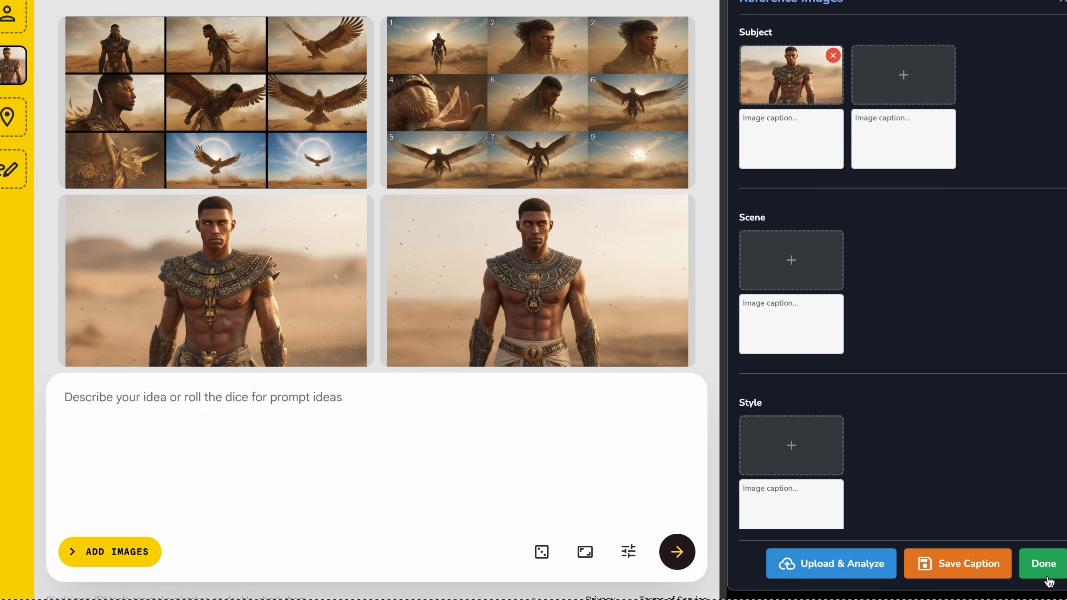
click(1046, 565)
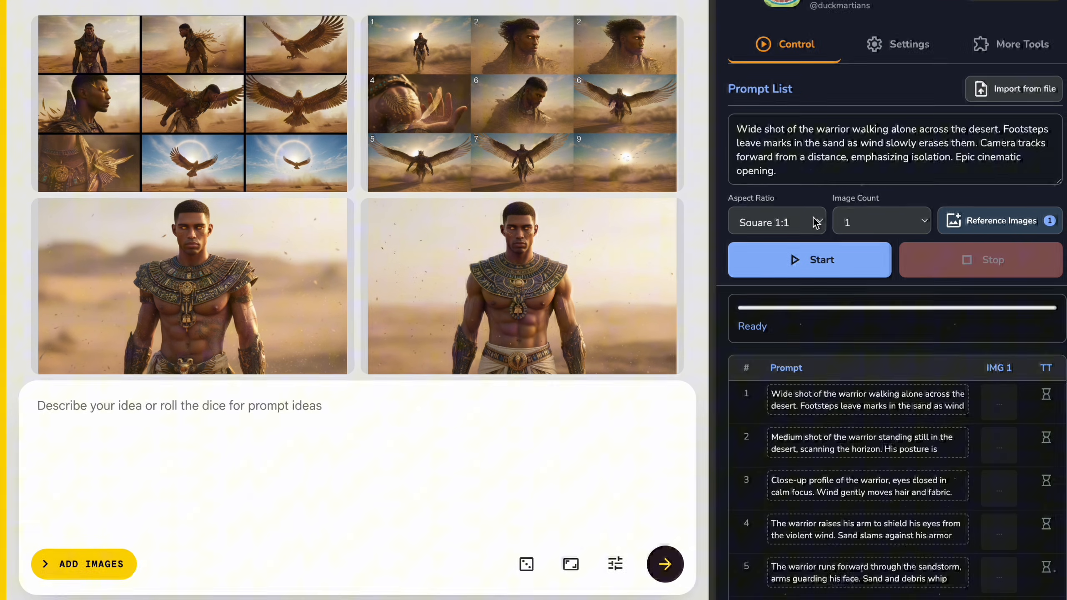
- Set the aspect ratio to Landscape 16:9, keep one image per prompt, and start the batch generation
click(824, 218)
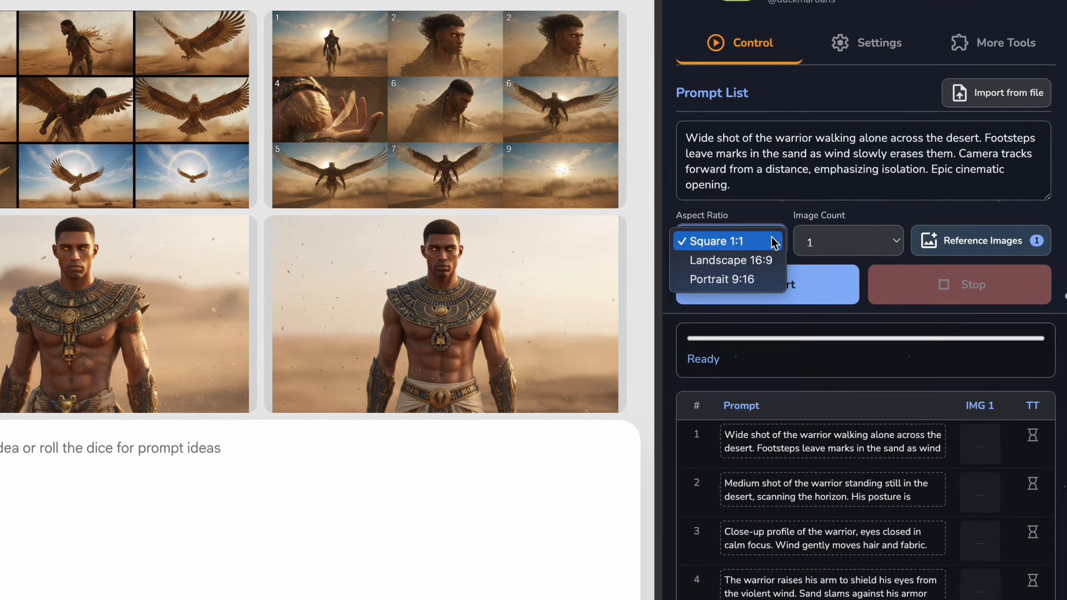
click(762, 264)
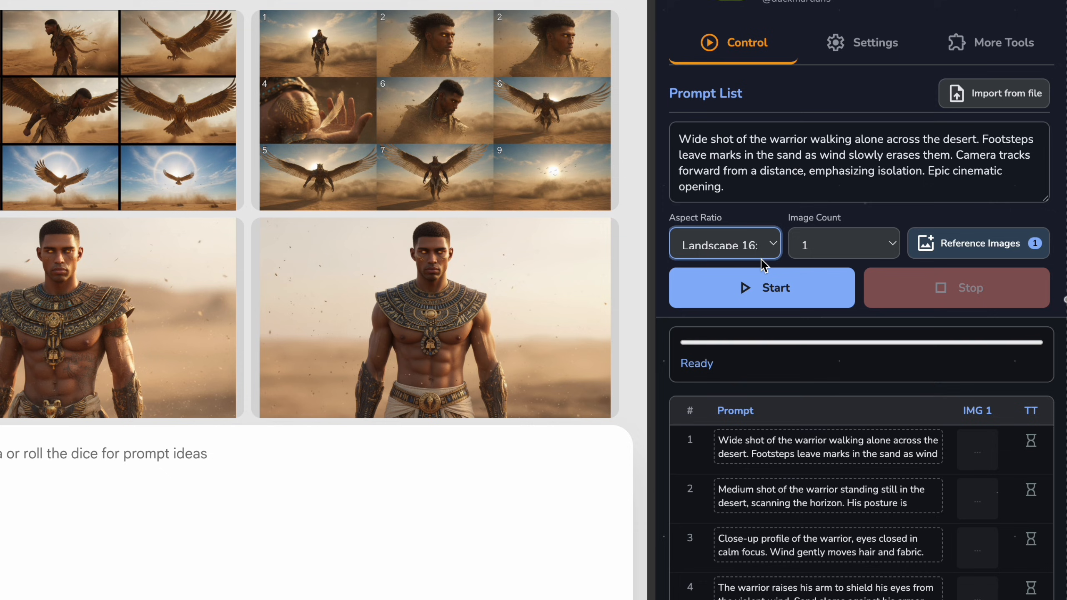
click(894, 248)
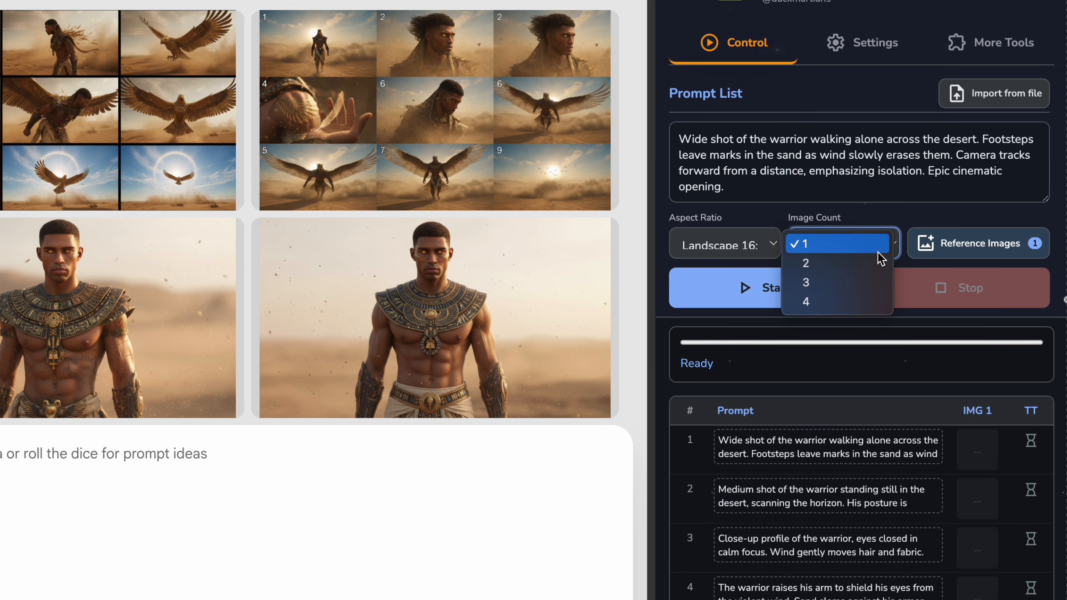
click(878, 251)
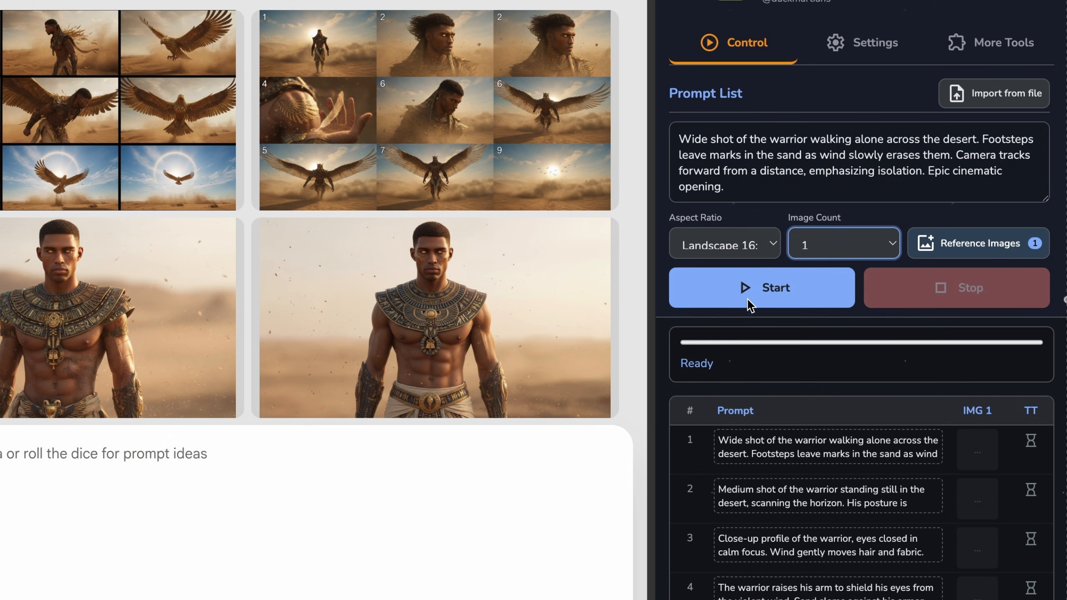
click(790, 279)
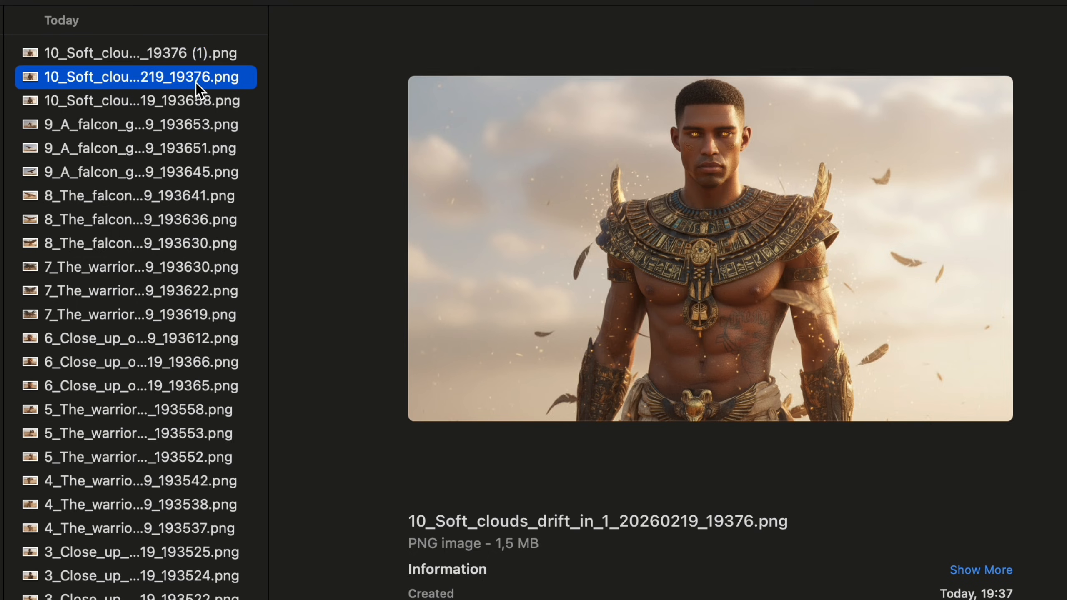
- Preview the downloaded scene images one after another in Finder, from the warrior among soft clouds through the falcon and winged warrior shots
key(Down)
key(Down)
key(Down)
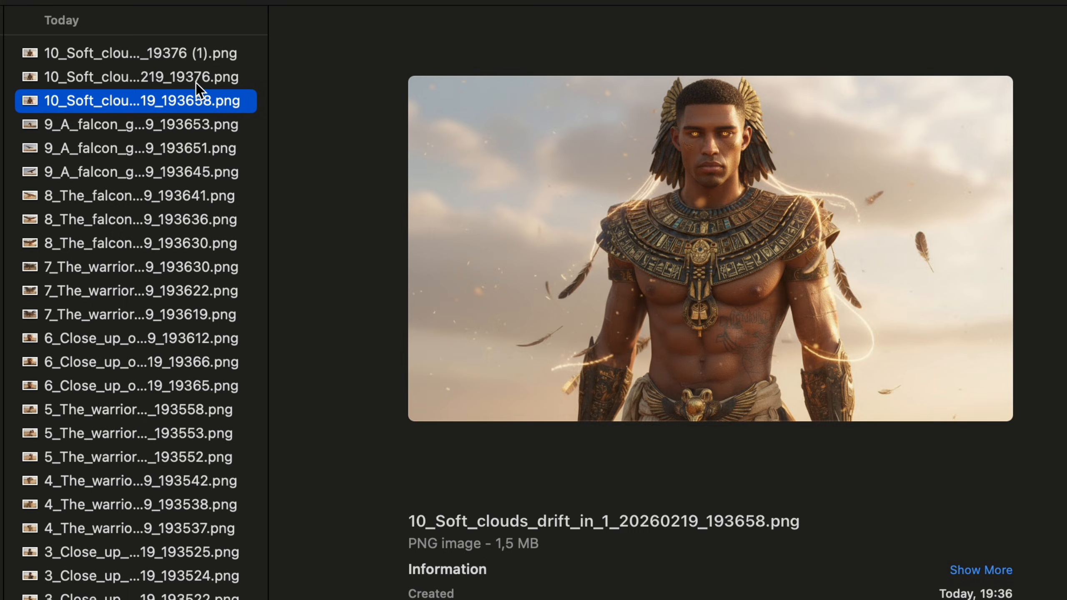
key(Down)
key(Down)
key(Down)
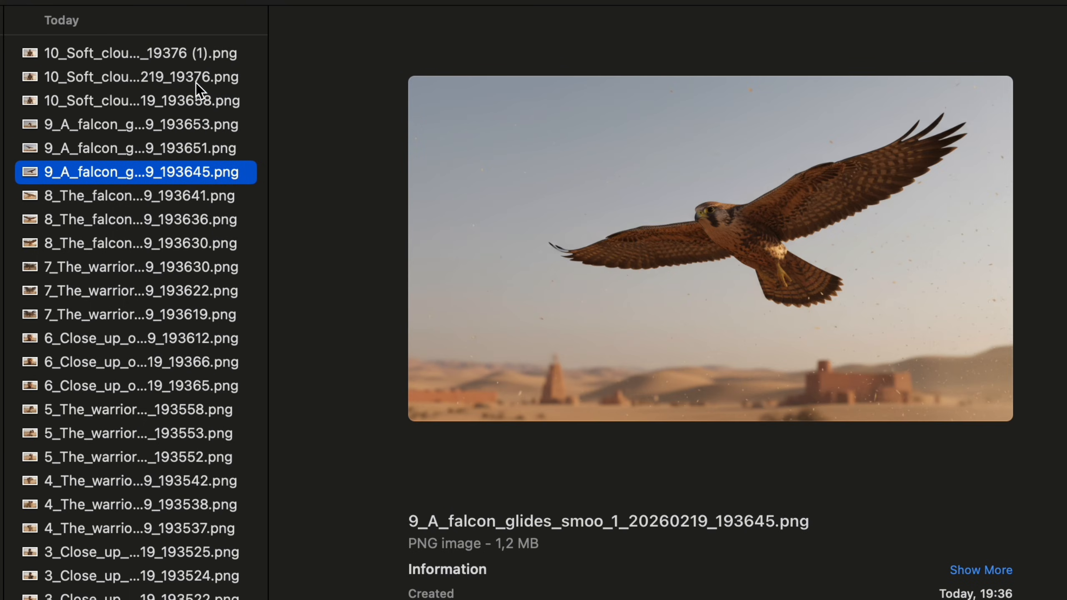
key(Down)
key(Down)
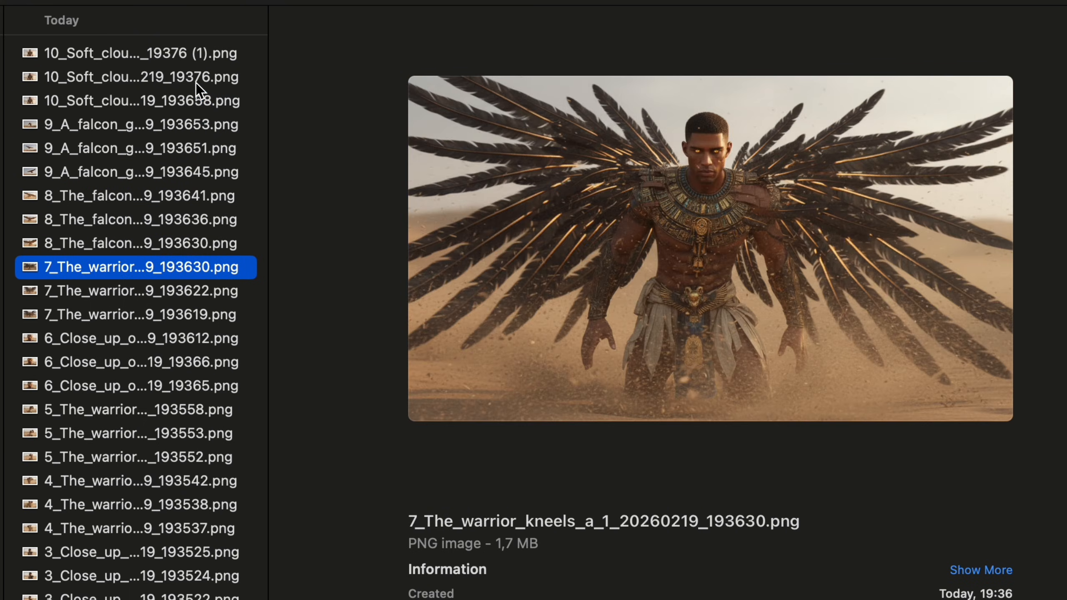
key(Down)
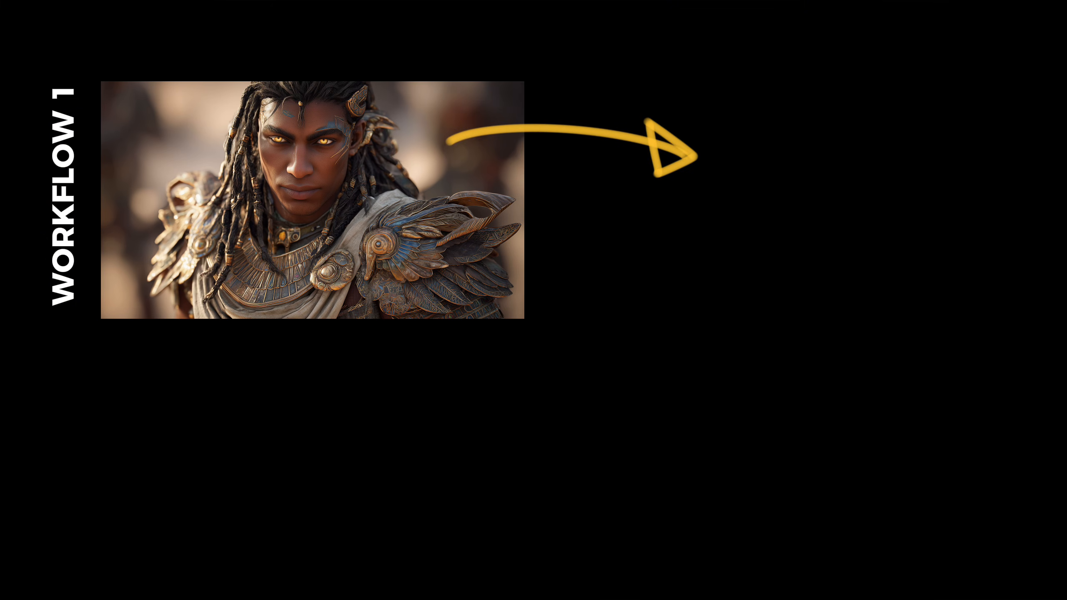